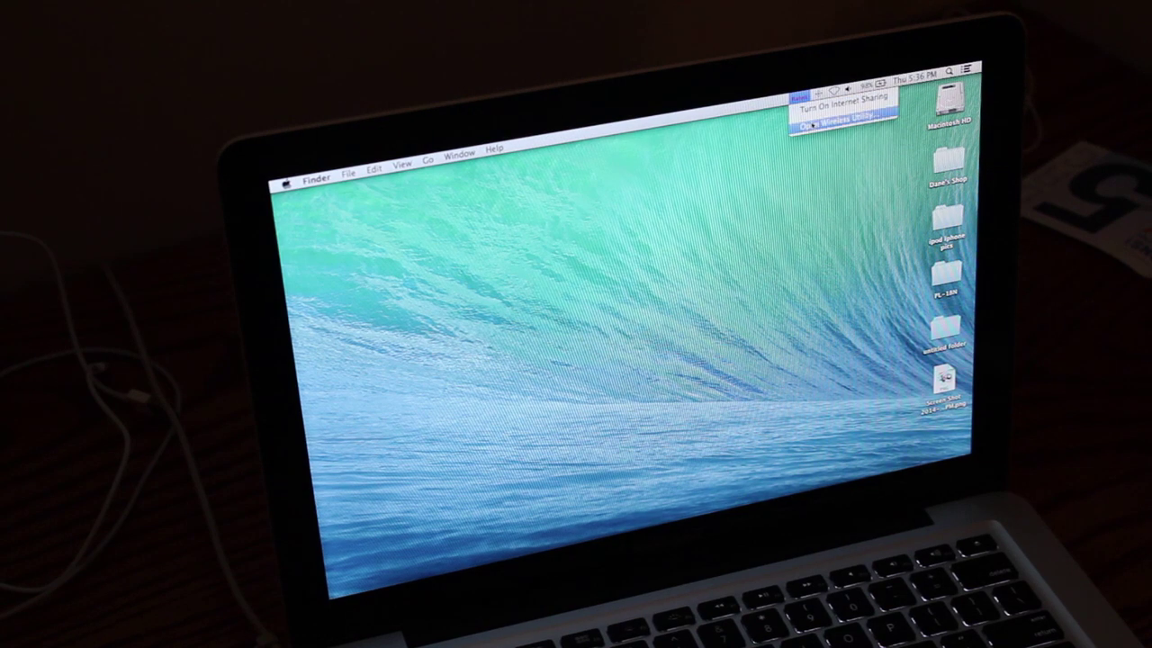
# View the Site Survey list showing Dawson 181-2 connected and Dawson 181, then close it.
pyautogui.click(812, 125)
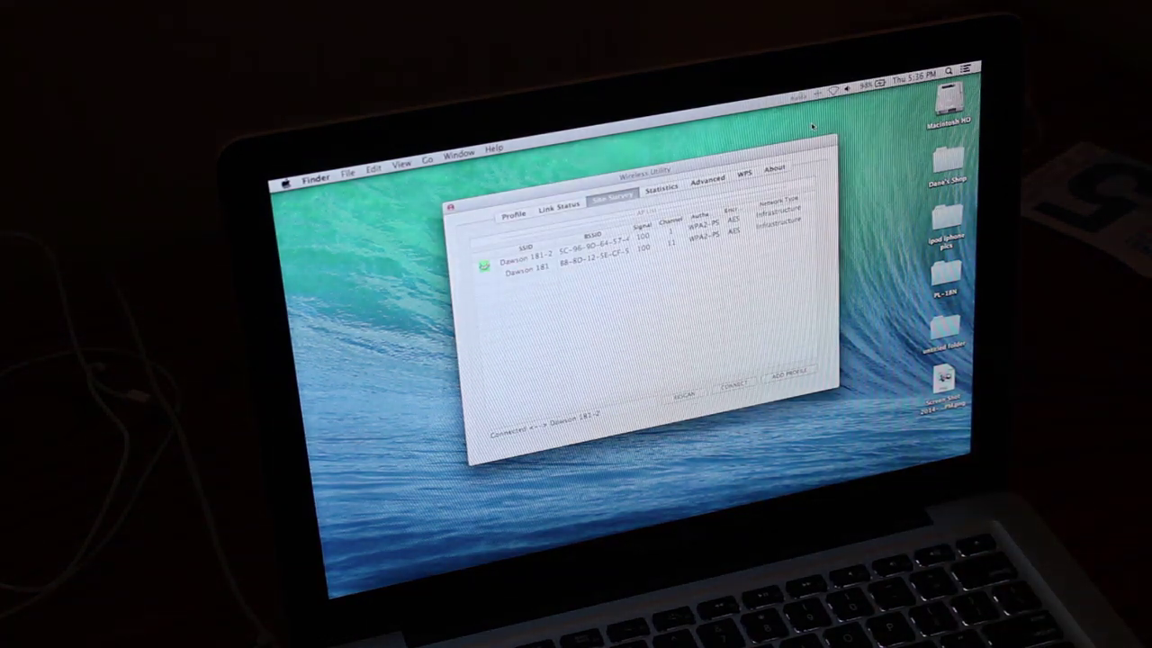
pyautogui.click(452, 208)
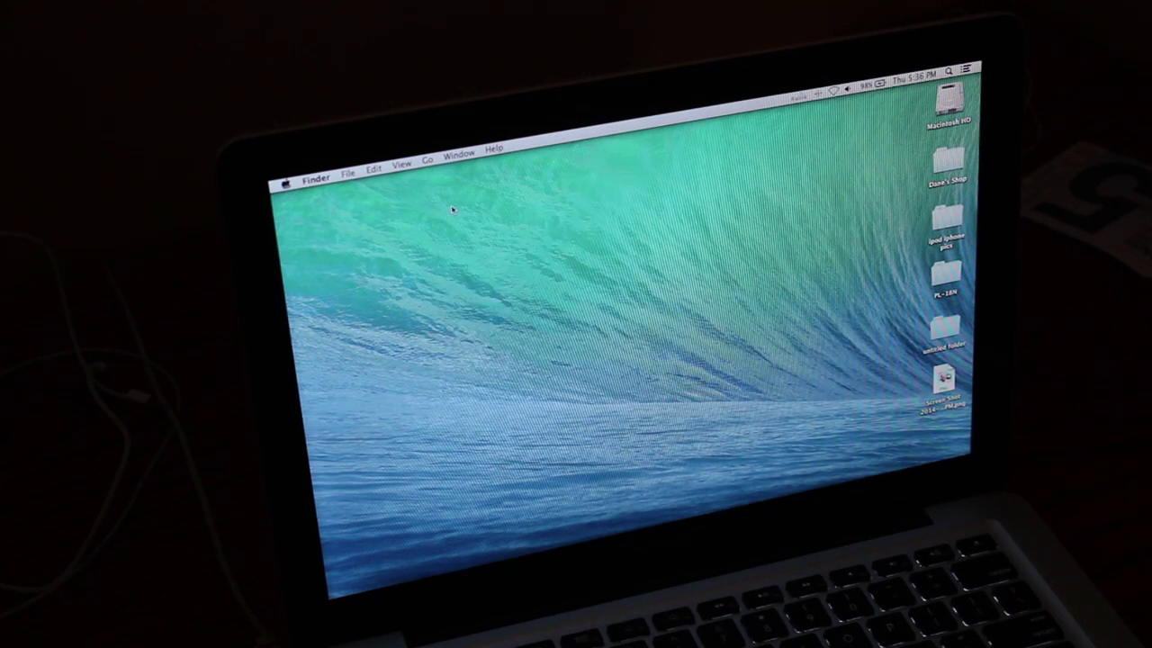